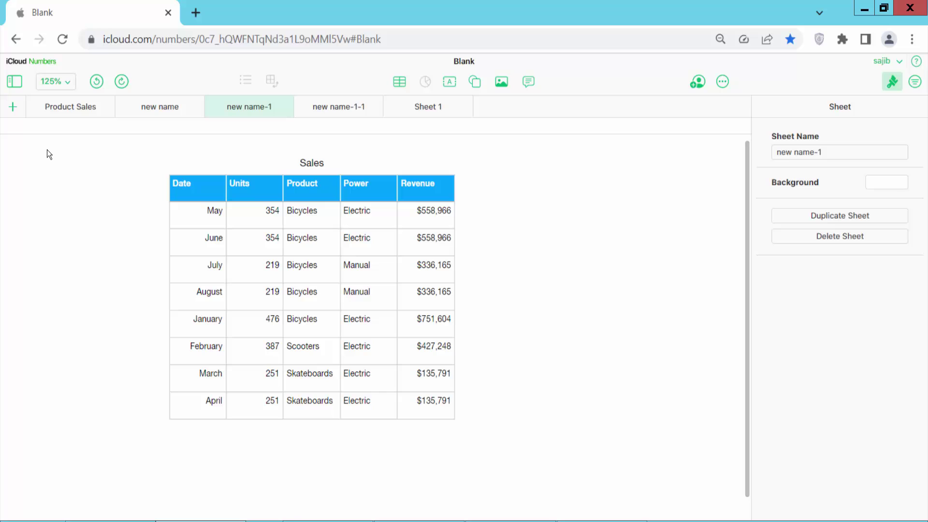
Add Sheet 2 and select a cell in its default Table 1.
{"action": "left_click", "coordinate": [13, 109]}
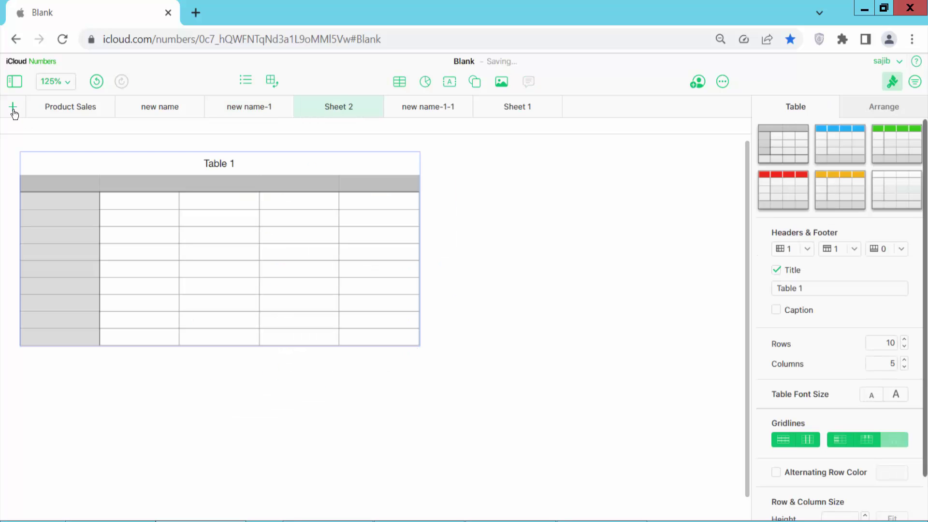
{"action": "left_click", "coordinate": [142, 204]}
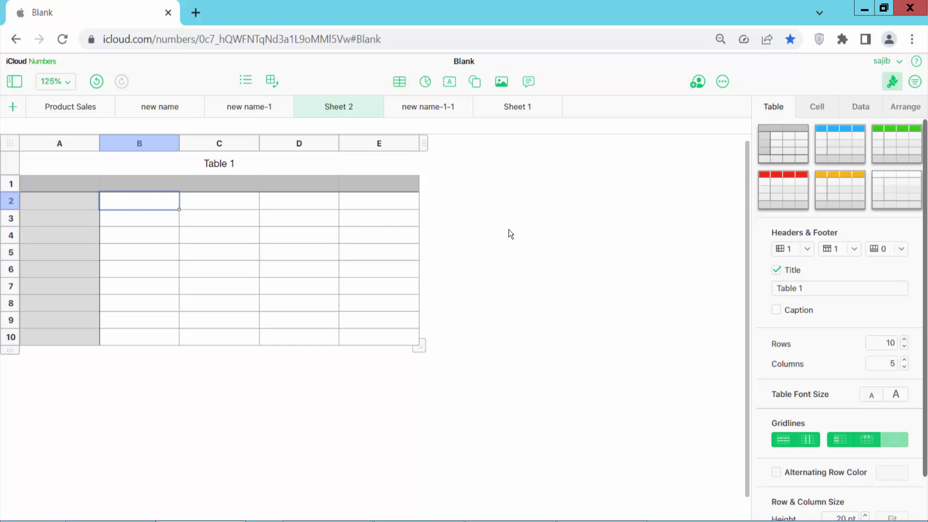
Insert a plain table with no headers as Table 2 and shift it right.
{"action": "left_click", "coordinate": [401, 83]}
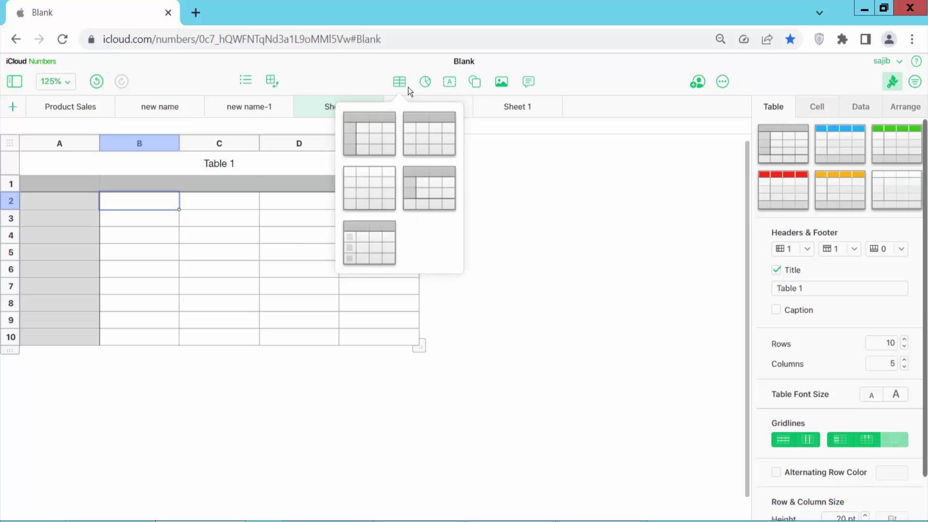
{"action": "left_click", "coordinate": [375, 192]}
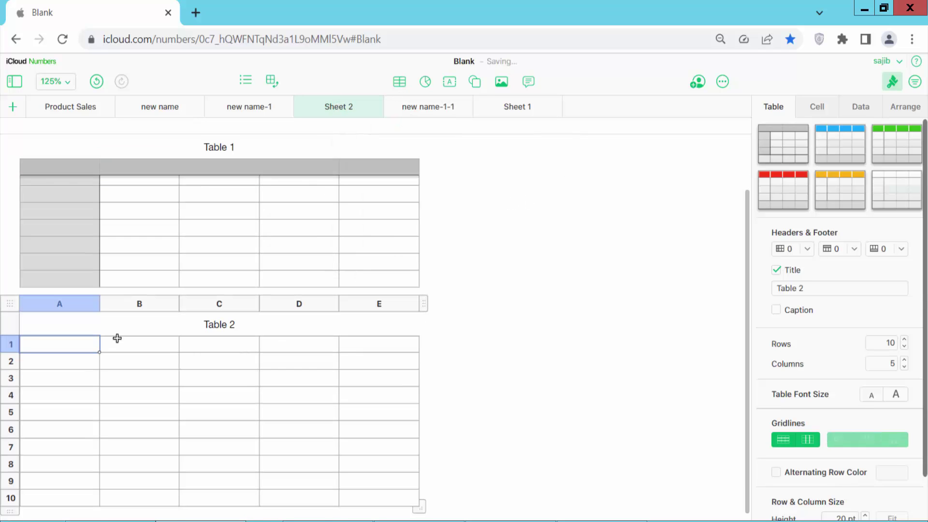
{"action": "left_click_drag", "start_coordinate": [18, 314], "coordinate": [262, 323]}
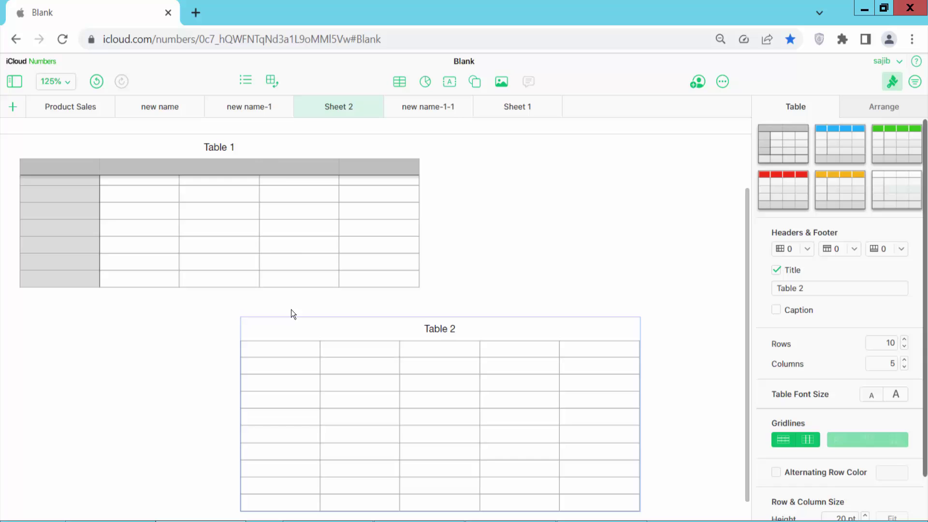
Insert header-row Table 3 and move it to the lower centre, below Table 2.
{"action": "left_click", "coordinate": [399, 82]}
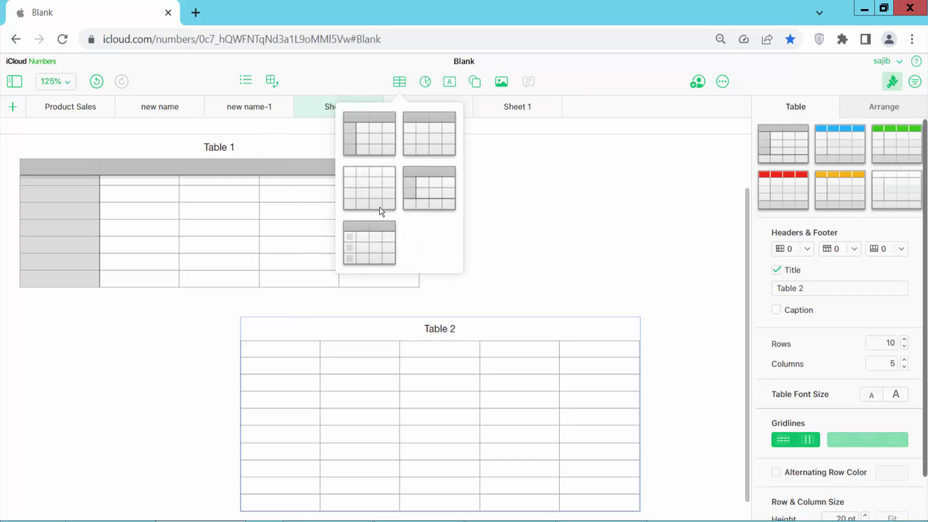
{"action": "left_click", "coordinate": [368, 237]}
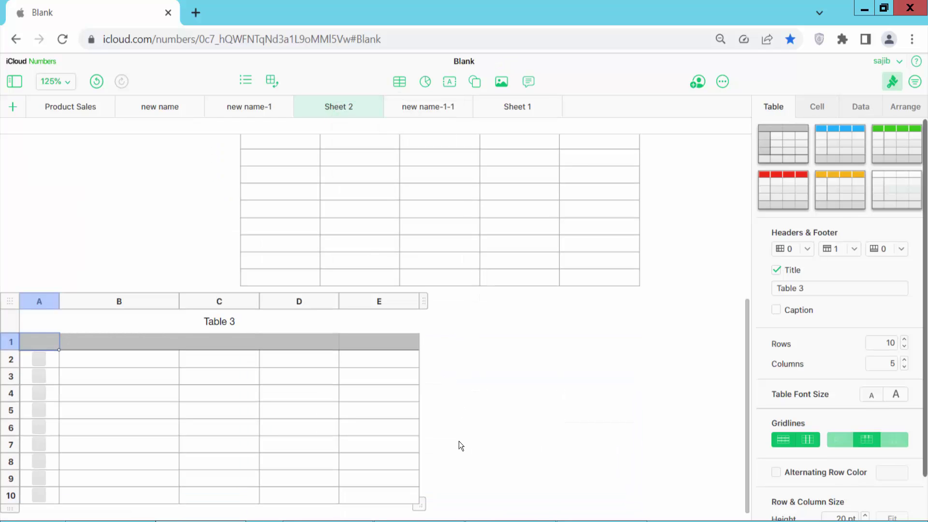
{"action": "left_click", "coordinate": [459, 441]}
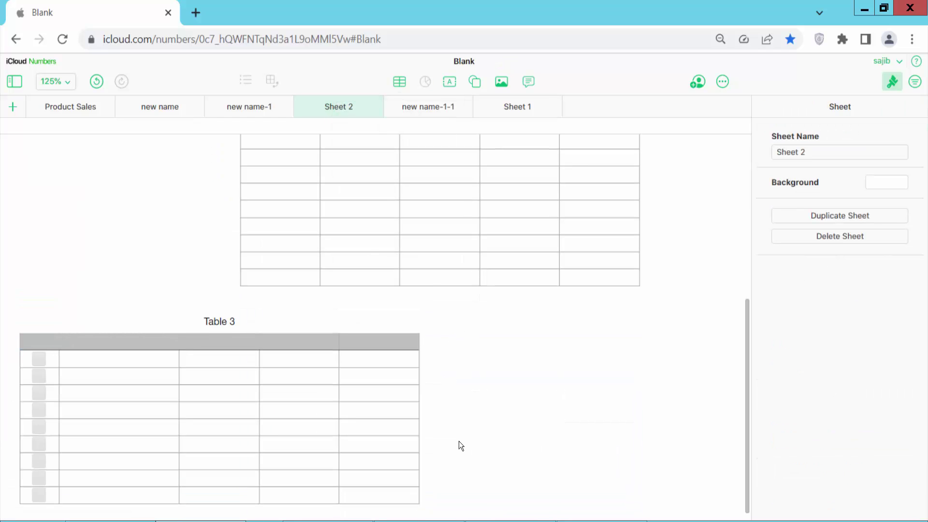
{"action": "left_click", "coordinate": [211, 341]}
{"action": "mouse_move", "coordinate": [94, 326]}
{"action": "left_mouse_down"}
{"action": "mouse_move", "coordinate": [364, 429]}
{"action": "mouse_move", "coordinate": [306, 383]}
{"action": "left_mouse_up"}
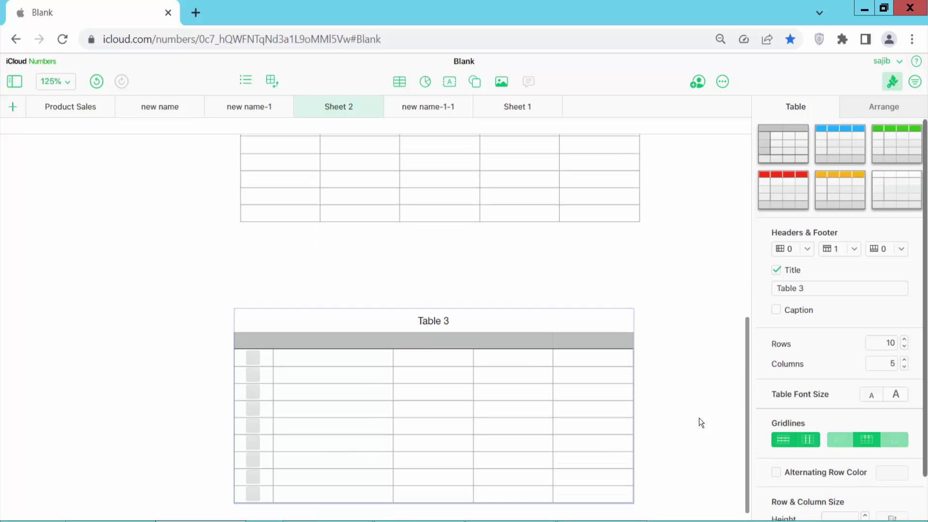
{"action": "left_click_drag", "start_coordinate": [495, 325], "coordinate": [511, 484]}
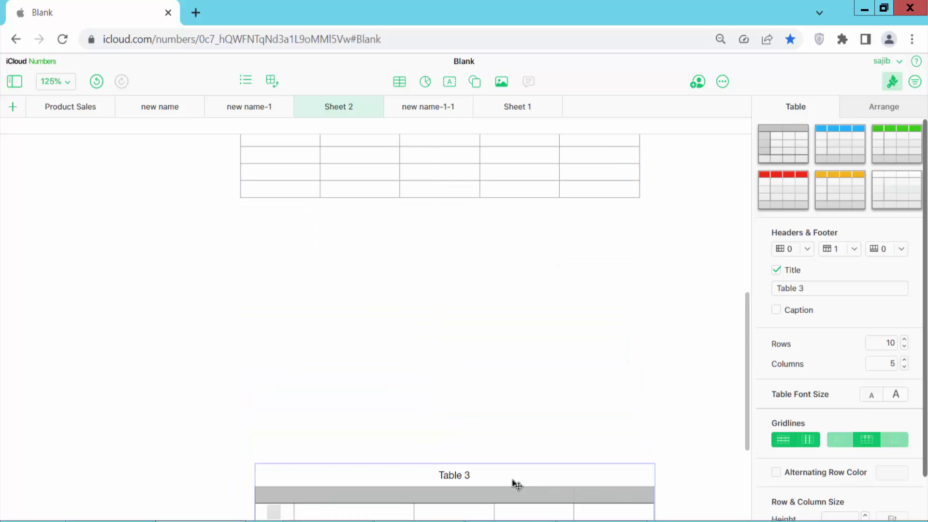
{"action": "scroll", "coordinate": [460, 290], "scroll_direction": "up", "scroll_amount": 5}
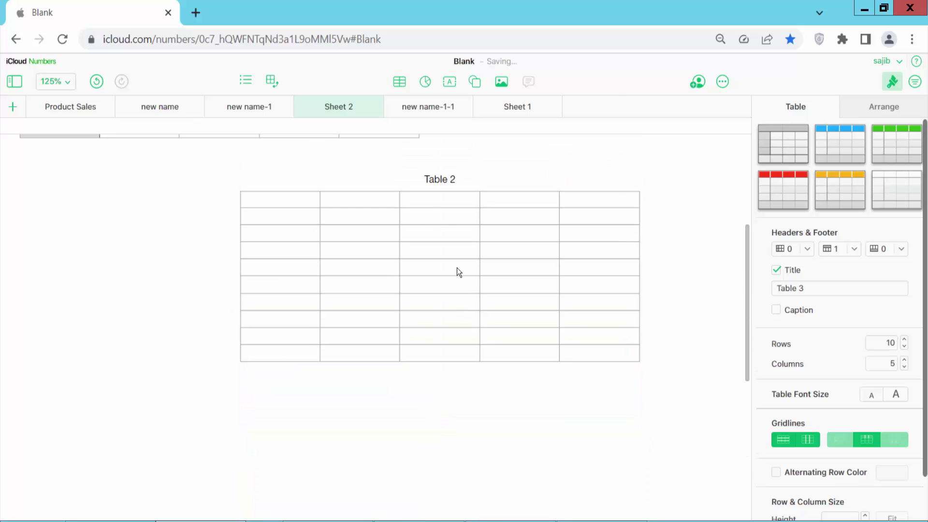
Insert Table 4 with header row, header column and footer, placed below Table 2.
{"action": "left_click", "coordinate": [399, 82]}
{"action": "left_click", "coordinate": [424, 192]}
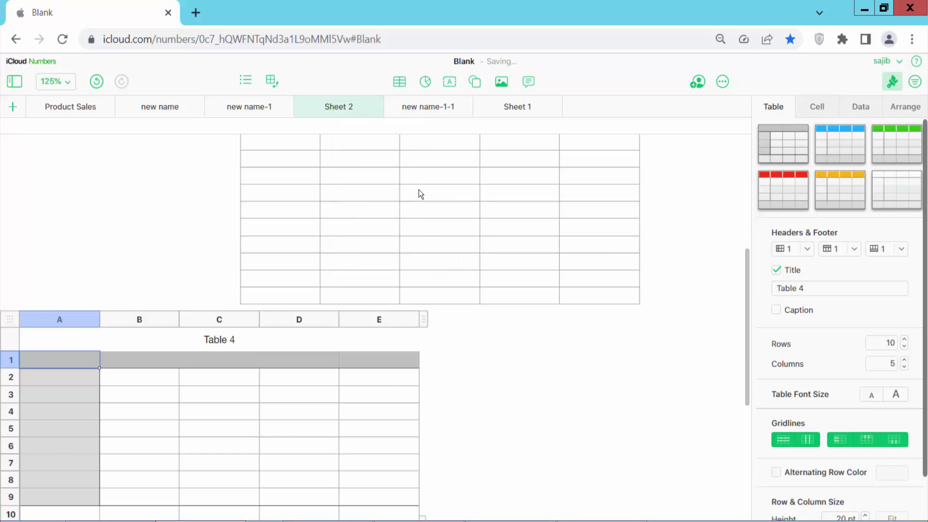
{"action": "scroll", "coordinate": [406, 268], "scroll_direction": "down", "scroll_amount": 3}
{"action": "mouse_move", "coordinate": [139, 320]}
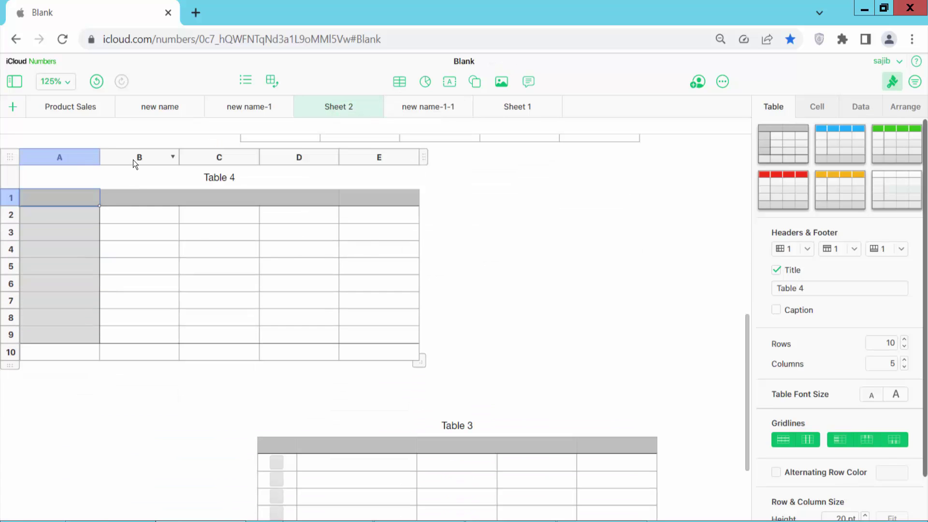
{"action": "left_click_drag", "start_coordinate": [114, 180], "coordinate": [215, 210]}
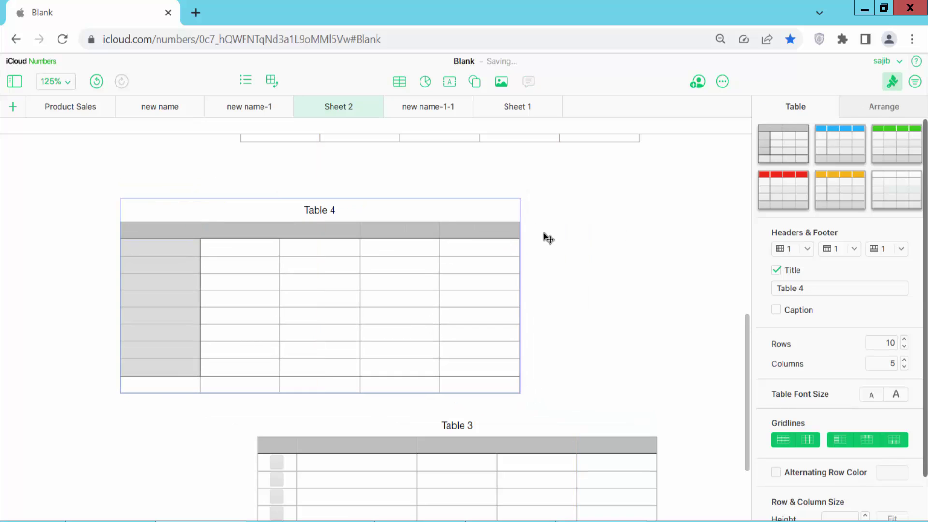
Style Table 4 with red headers, Table 3 with blue headers, and Table 2 with alternating rows.
{"action": "left_click", "coordinate": [787, 187]}
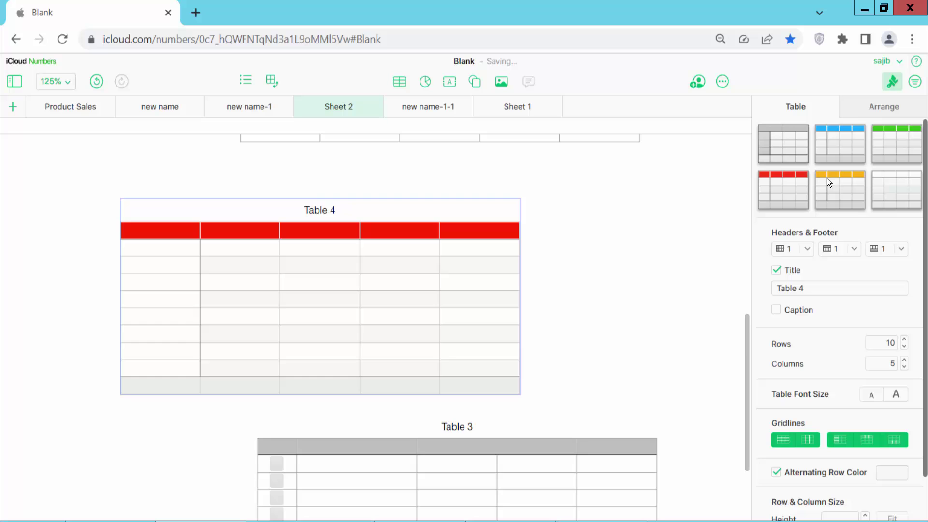
{"action": "scroll", "coordinate": [648, 208], "scroll_direction": "down", "scroll_amount": 1}
{"action": "left_click", "coordinate": [528, 381]}
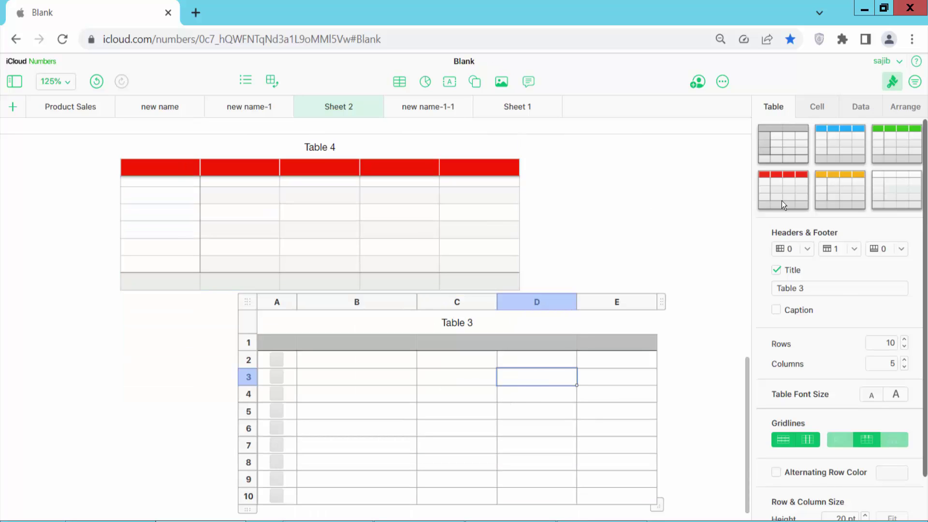
{"action": "left_click", "coordinate": [836, 139]}
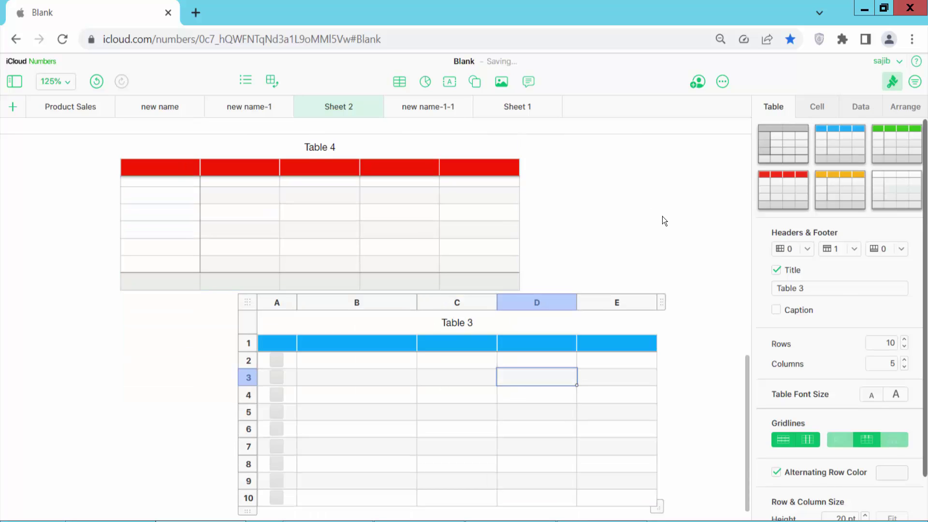
{"action": "scroll", "coordinate": [598, 243], "scroll_direction": "up", "scroll_amount": 2}
{"action": "scroll", "coordinate": [599, 242], "scroll_direction": "up", "scroll_amount": 2}
{"action": "scroll", "coordinate": [479, 271], "scroll_direction": "up", "scroll_amount": 1}
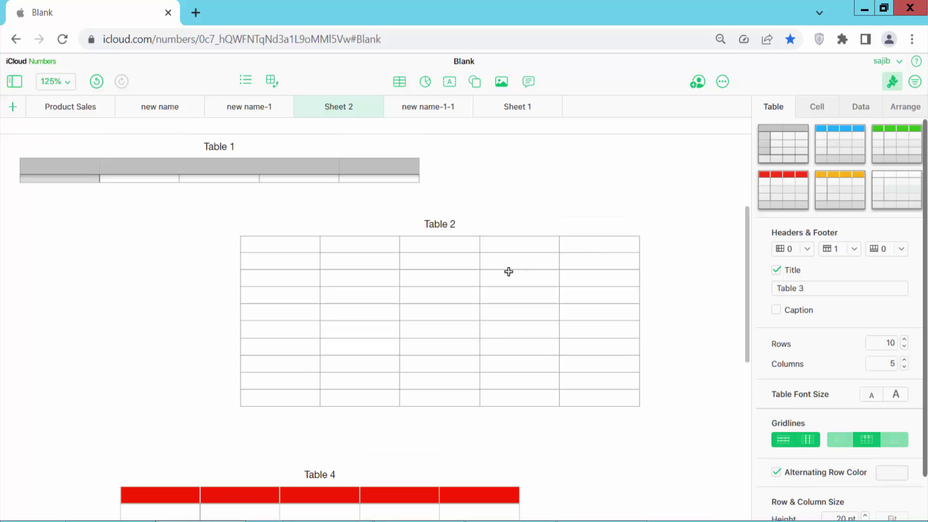
{"action": "left_click", "coordinate": [435, 283]}
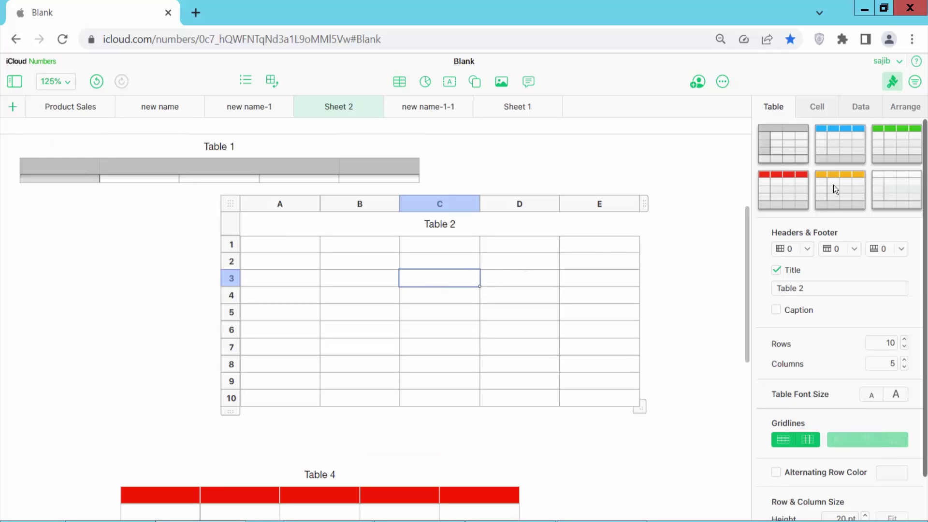
{"action": "left_click", "coordinate": [832, 190]}
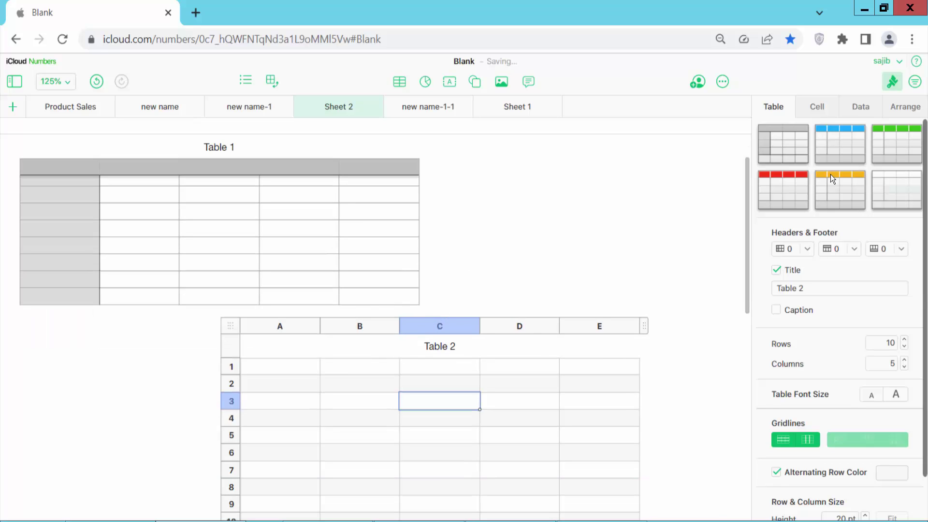
Move into Table 1 and fill cell B2 with 'sgs' and cell C4 with 'vs'.
{"action": "left_click", "coordinate": [316, 404]}
{"action": "left_click", "coordinate": [219, 211]}
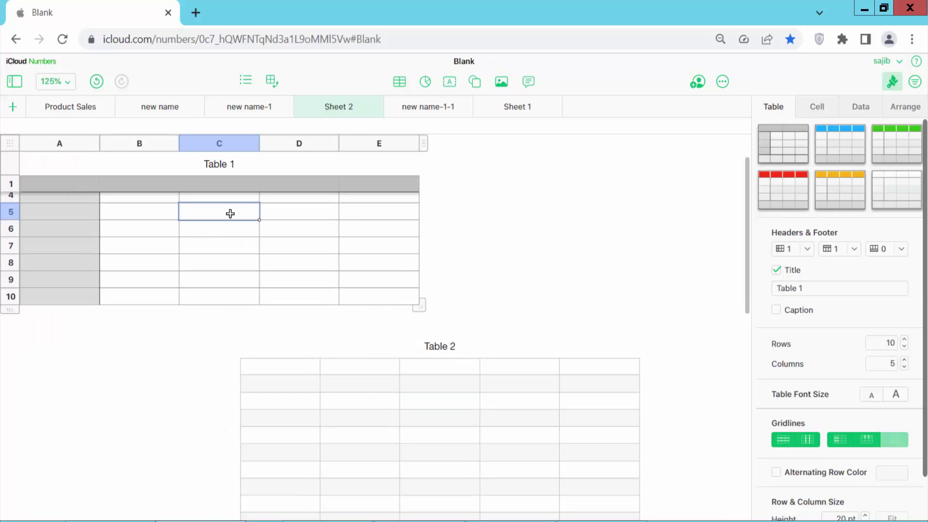
{"action": "left_click", "coordinate": [79, 208]}
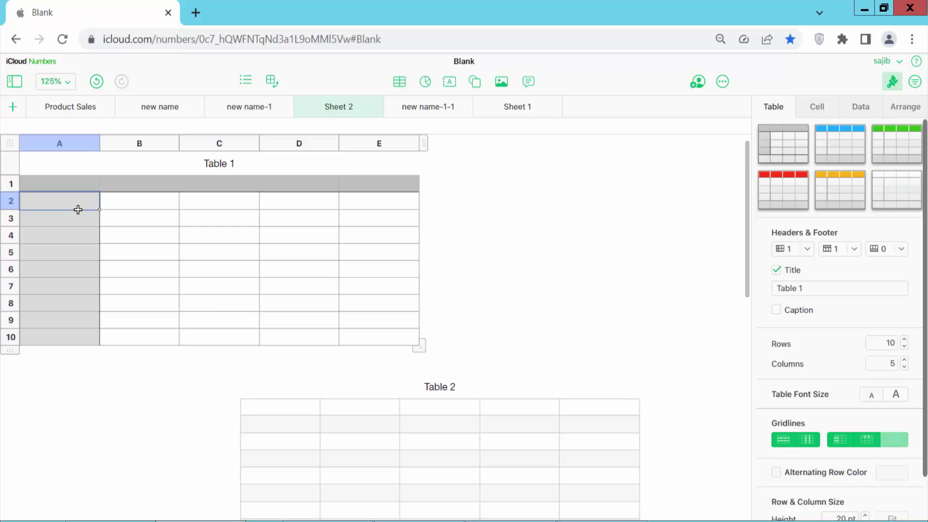
{"action": "left_click", "coordinate": [143, 204]}
{"action": "type", "text": "sgs"}
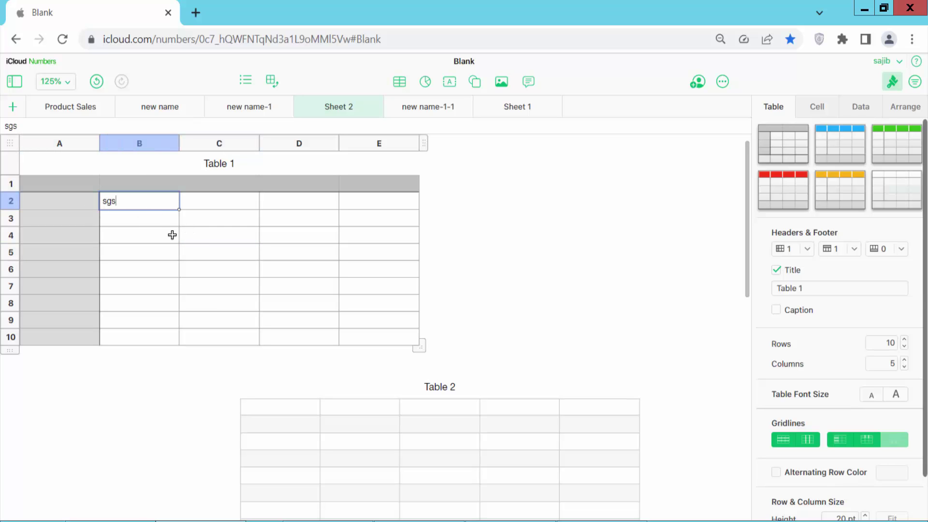
{"action": "left_click", "coordinate": [193, 238]}
{"action": "type", "text": "vs"}
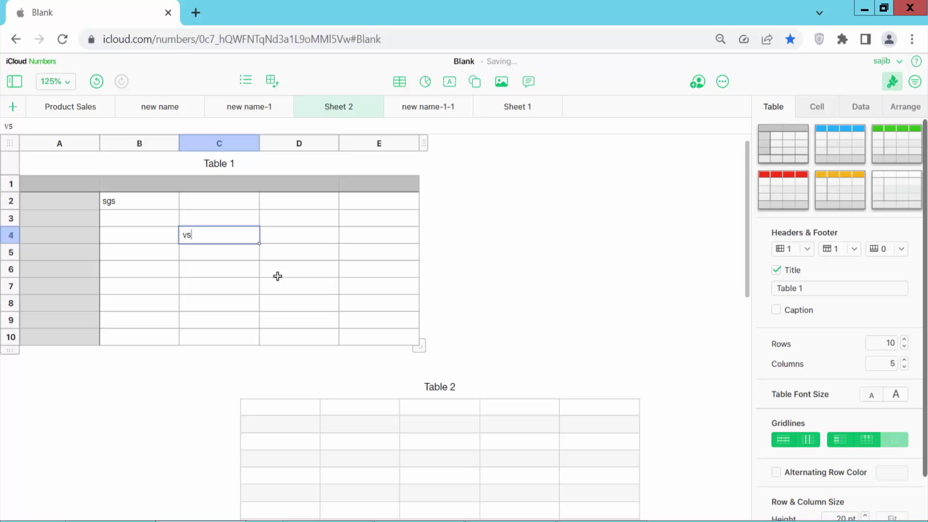